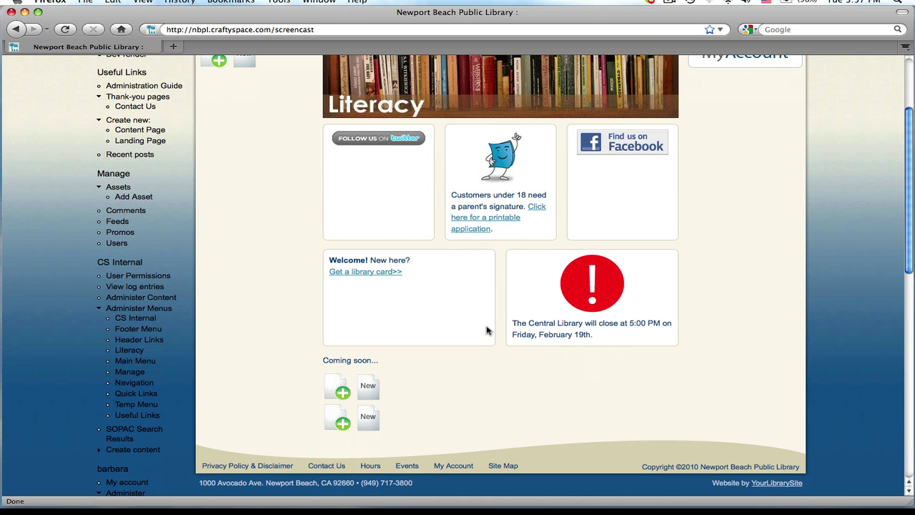
Step: Remove the under-18 application promo from the three-column row and the library card welcome promo from the two-column row
{"action": "left_click", "coordinate": [466, 144]}
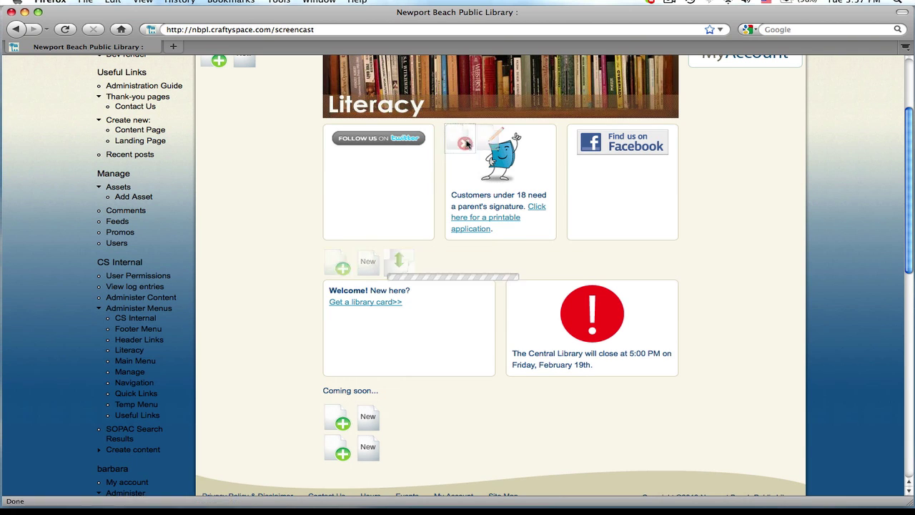
{"action": "mouse_move", "coordinate": [378, 205]}
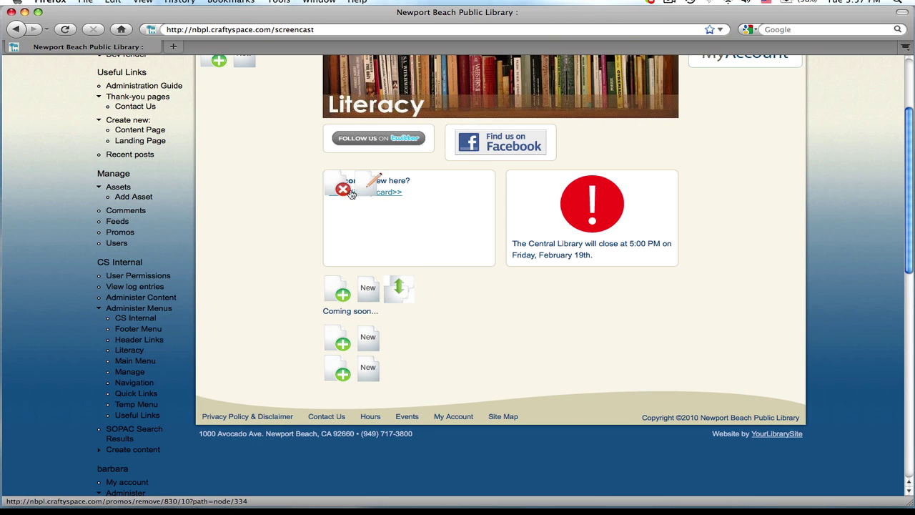
{"action": "left_click", "coordinate": [343, 190]}
{"action": "mouse_move", "coordinate": [340, 209]}
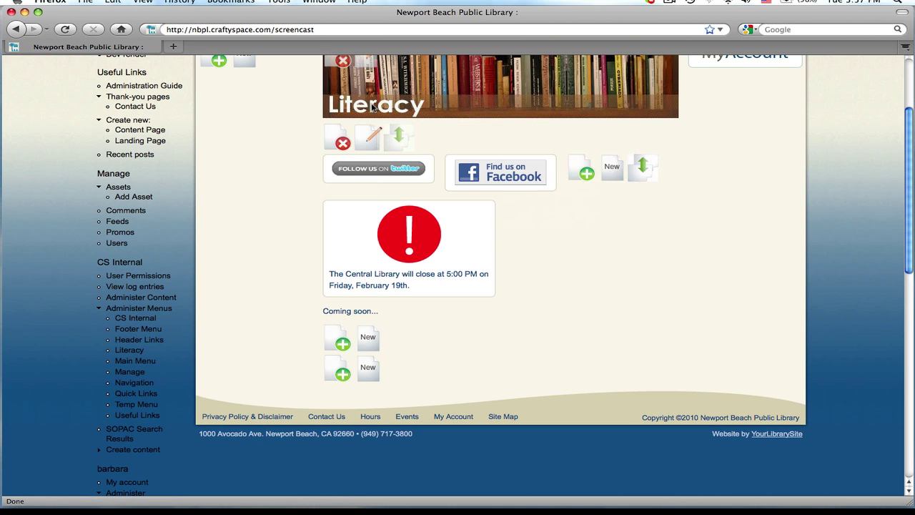
Step: Add the (Get a Library Card) promo to the three-column row containing the Twitter and Facebook promos
{"action": "mouse_move", "coordinate": [392, 166]}
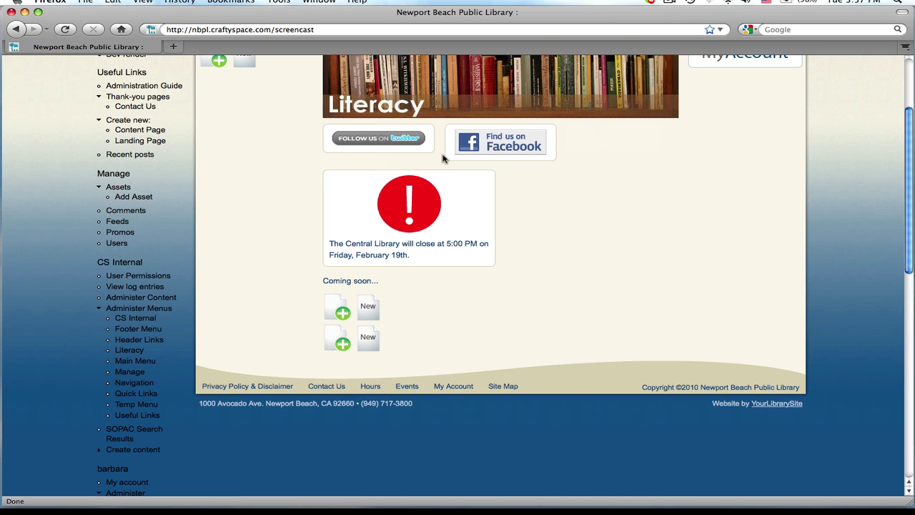
{"action": "left_click", "coordinate": [587, 144]}
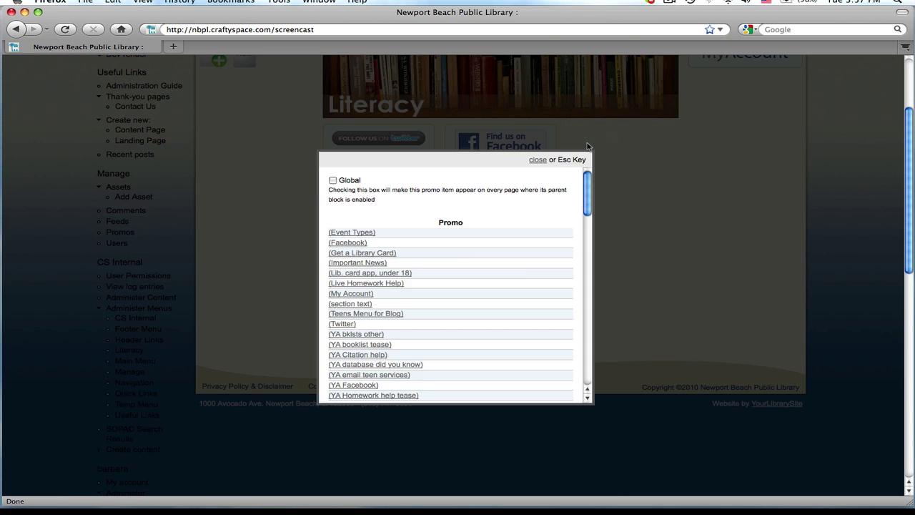
{"action": "left_click", "coordinate": [366, 253]}
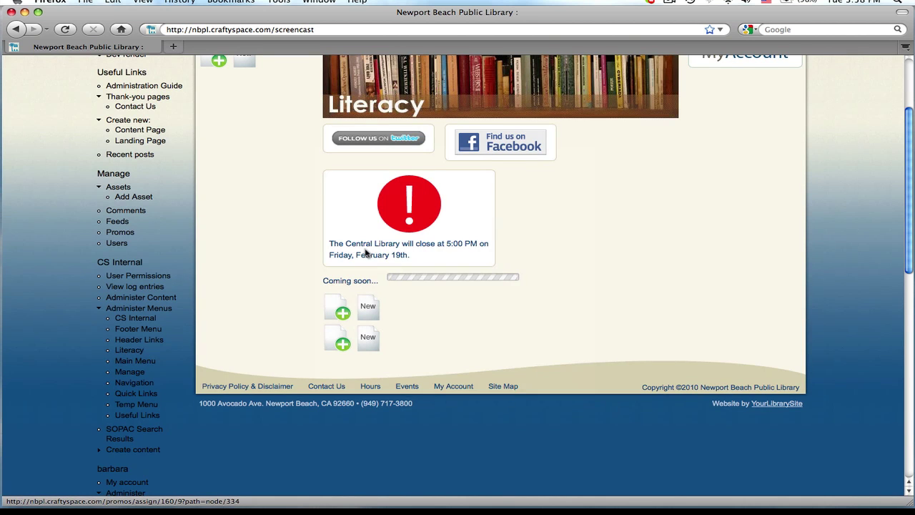
Step: Add the (Lib. card app, under 18) promo to the two-column row containing the library closure notice
{"action": "left_click", "coordinate": [525, 189]}
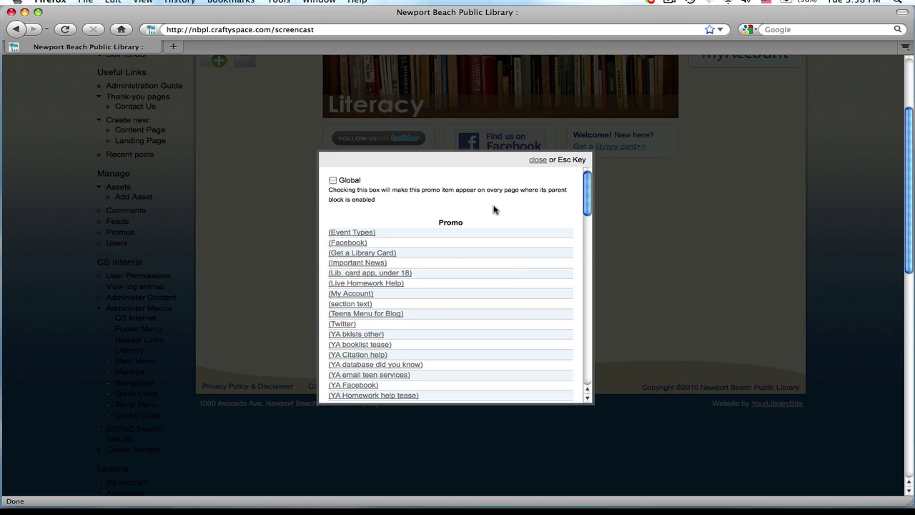
{"action": "left_click", "coordinate": [377, 264]}
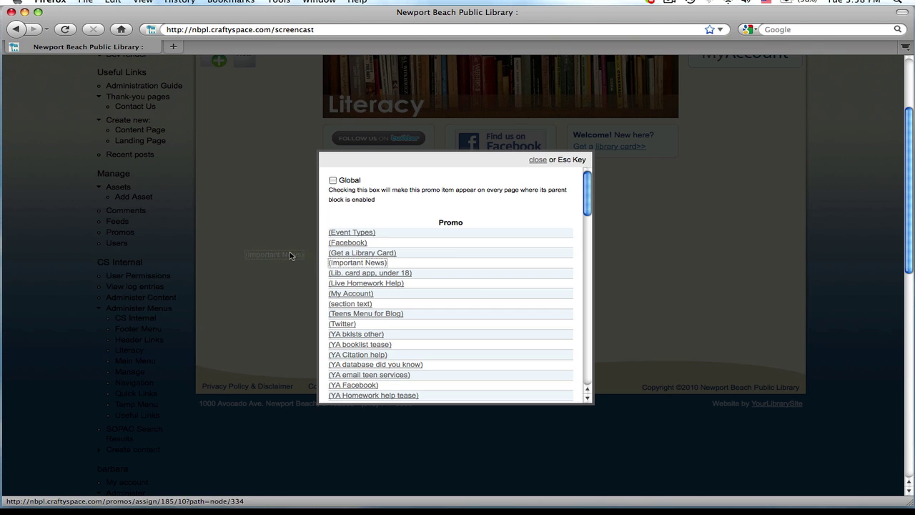
{"action": "left_click", "coordinate": [366, 272]}
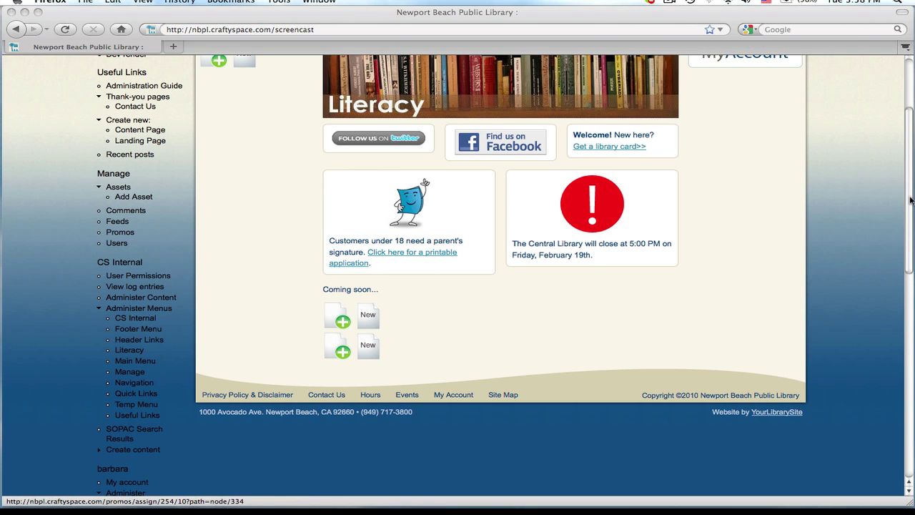
Step: Reload the Literacy page to even out the heights of the promo boxes in each row
{"action": "left_click", "coordinate": [909, 115]}
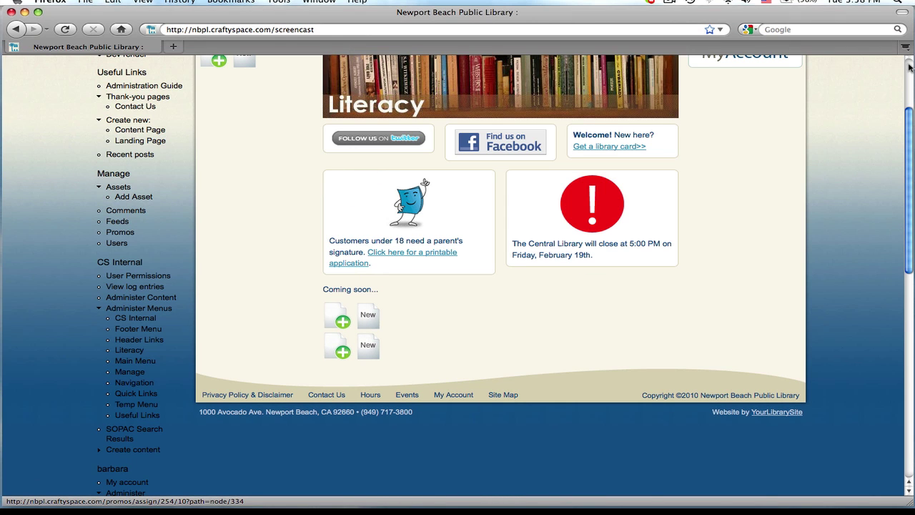
{"action": "left_click_drag", "start_coordinate": [910, 118], "coordinate": [910, 72]}
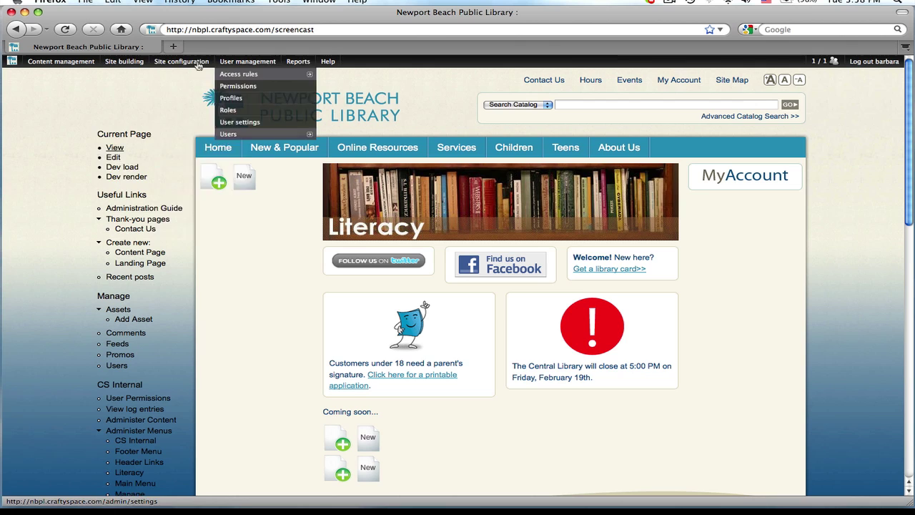
{"action": "left_click", "coordinate": [66, 30]}
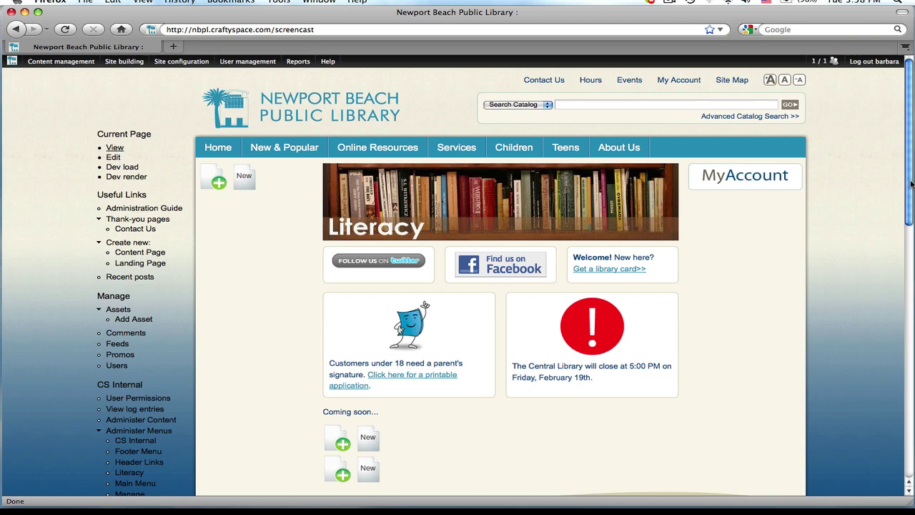
{"action": "left_click_drag", "start_coordinate": [910, 185], "coordinate": [910, 209]}
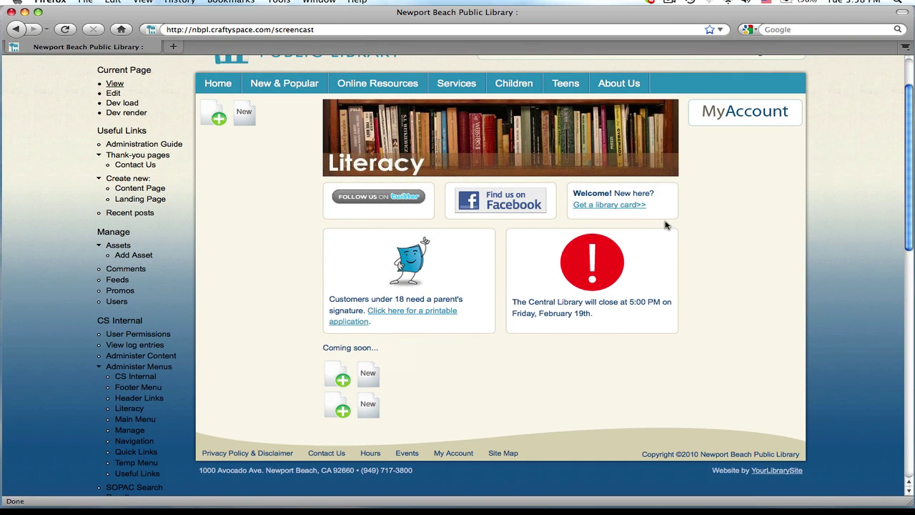
Step: Add the (Lib. card app, under 18) promo to the empty column beside the Literacy banner
{"action": "mouse_move", "coordinate": [677, 313]}
{"action": "left_click", "coordinate": [219, 119]}
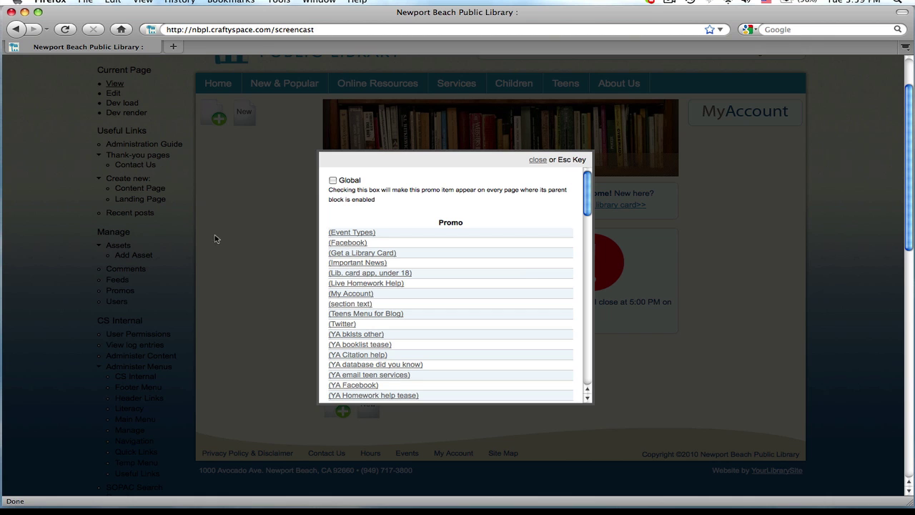
{"action": "left_click", "coordinate": [353, 273]}
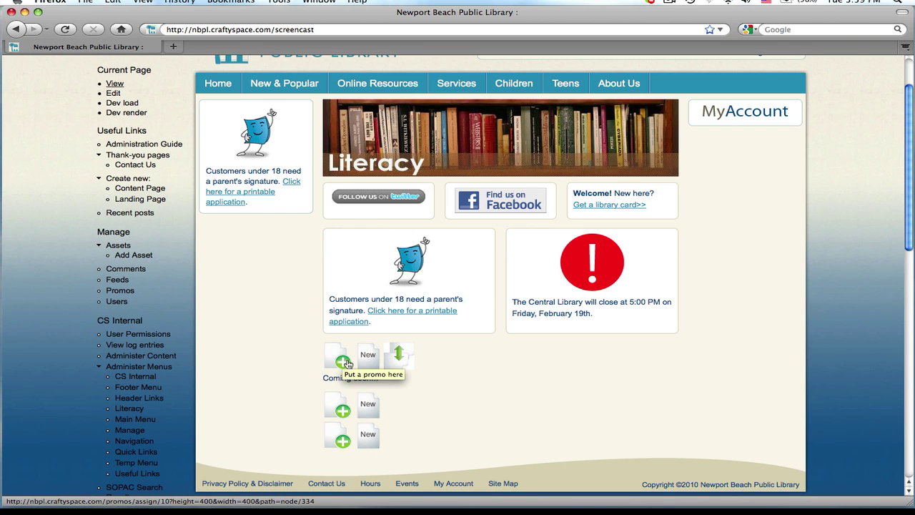
Step: Add the (Live Homework Help) and Bestsellers promos to the two-column block below the closure notice
{"action": "left_click", "coordinate": [344, 363]}
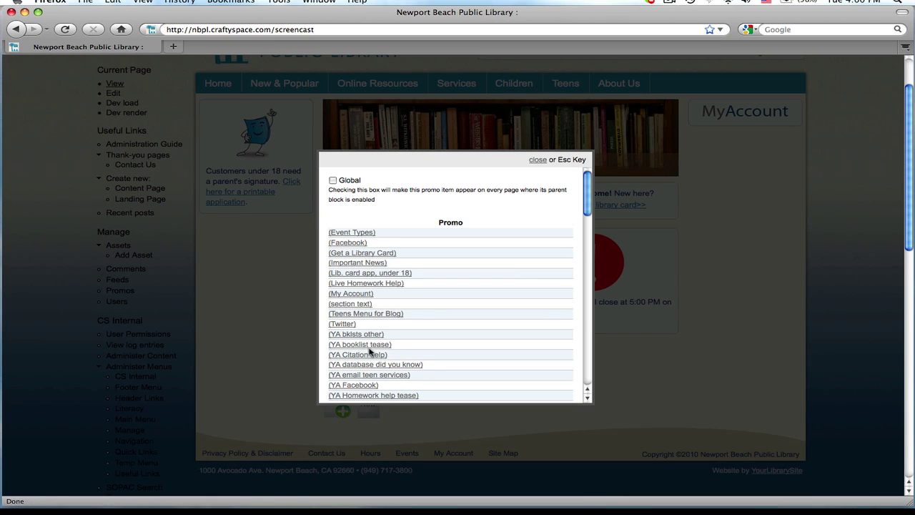
{"action": "left_click", "coordinate": [368, 283]}
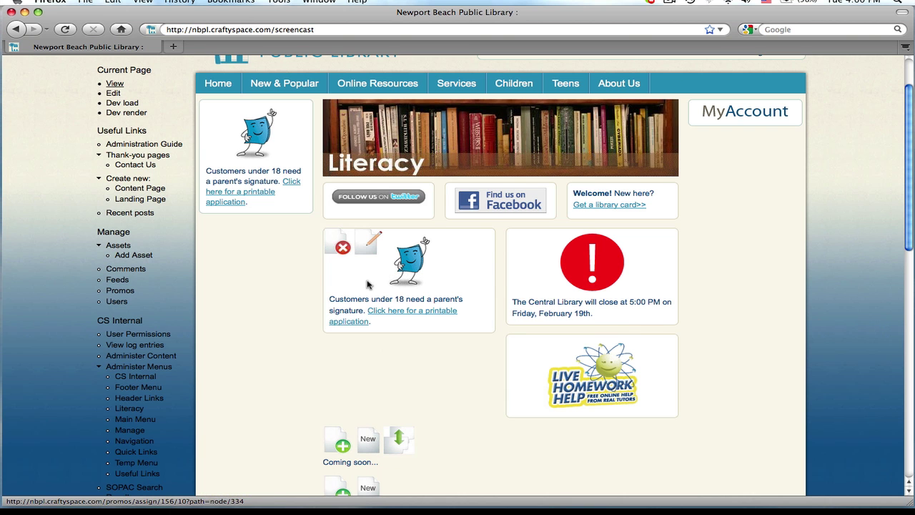
{"action": "left_click", "coordinate": [337, 445]}
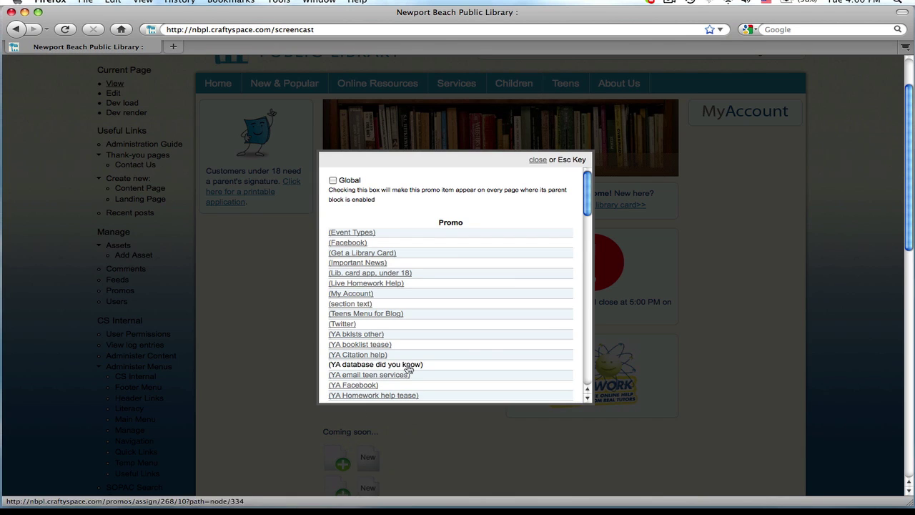
{"action": "left_click", "coordinate": [589, 398]}
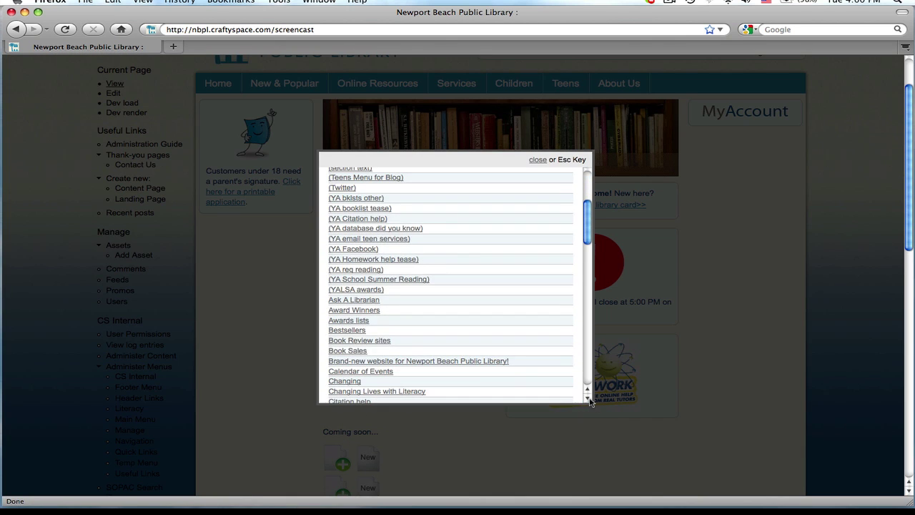
{"action": "left_click", "coordinate": [338, 331]}
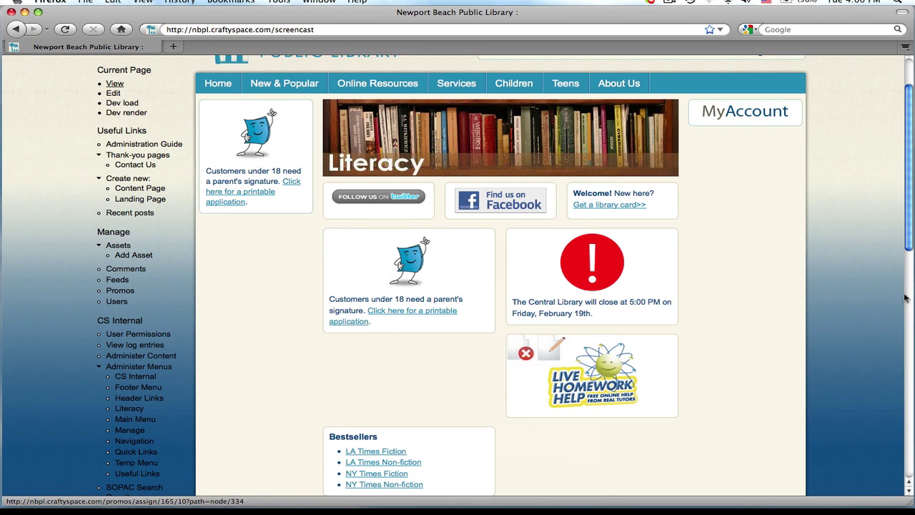
Step: Reload the page to realign the newly added Live Homework Help and Bestsellers promos
{"action": "left_click_drag", "start_coordinate": [913, 213], "coordinate": [890, 278]}
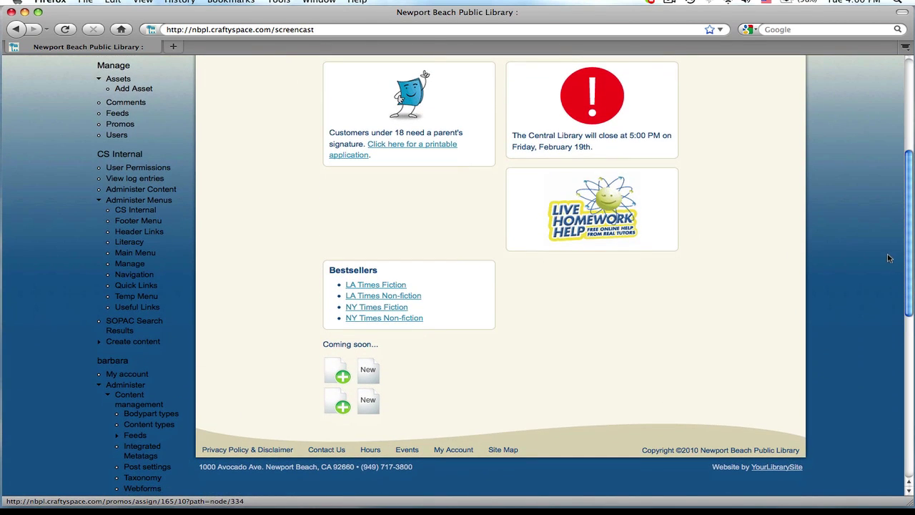
{"action": "left_click_drag", "start_coordinate": [911, 299], "coordinate": [902, 194]}
{"action": "left_click", "coordinate": [68, 32]}
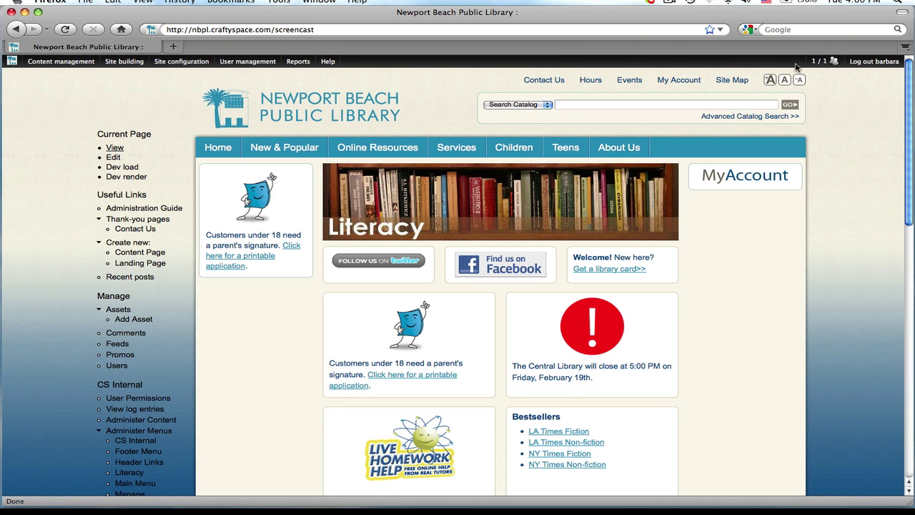
Step: Remove the Bestsellers and Live Homework Help promos from the two-column block
{"action": "mouse_move", "coordinate": [874, 61]}
{"action": "left_click_drag", "start_coordinate": [910, 79], "coordinate": [902, 105]}
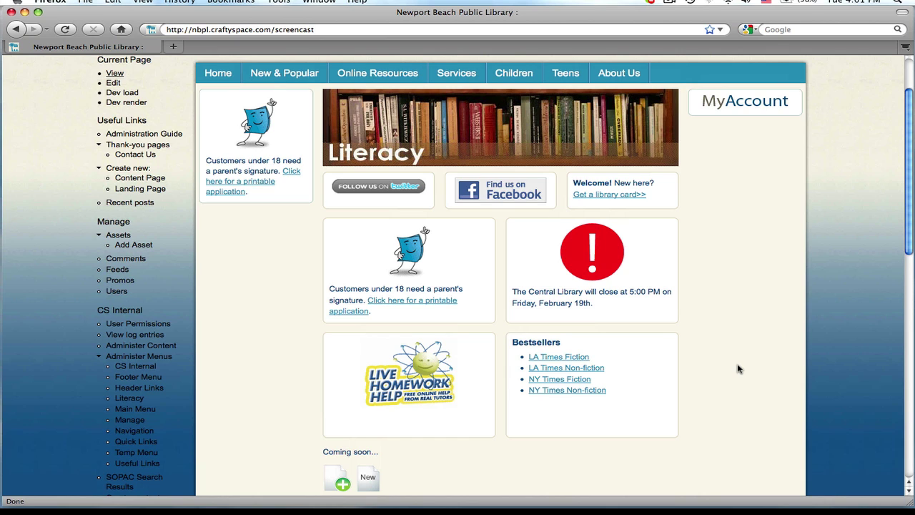
{"action": "mouse_move", "coordinate": [595, 363]}
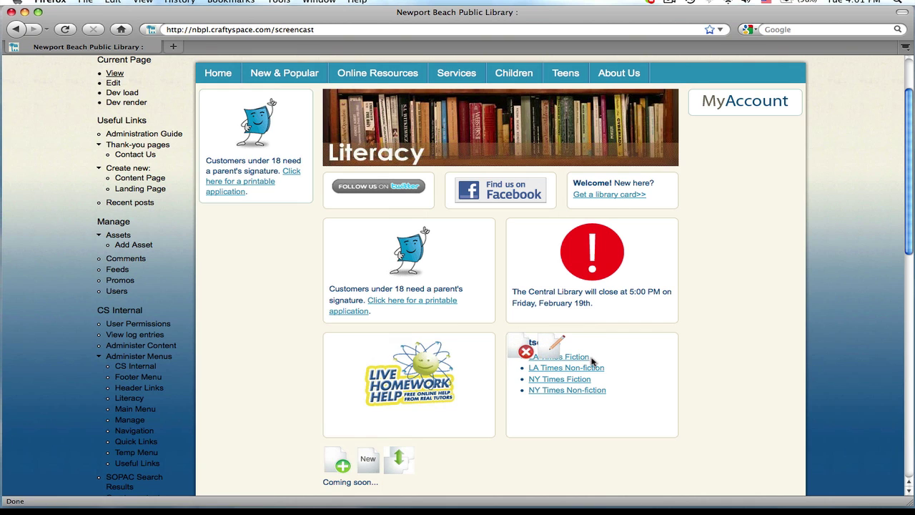
{"action": "left_click", "coordinate": [527, 354]}
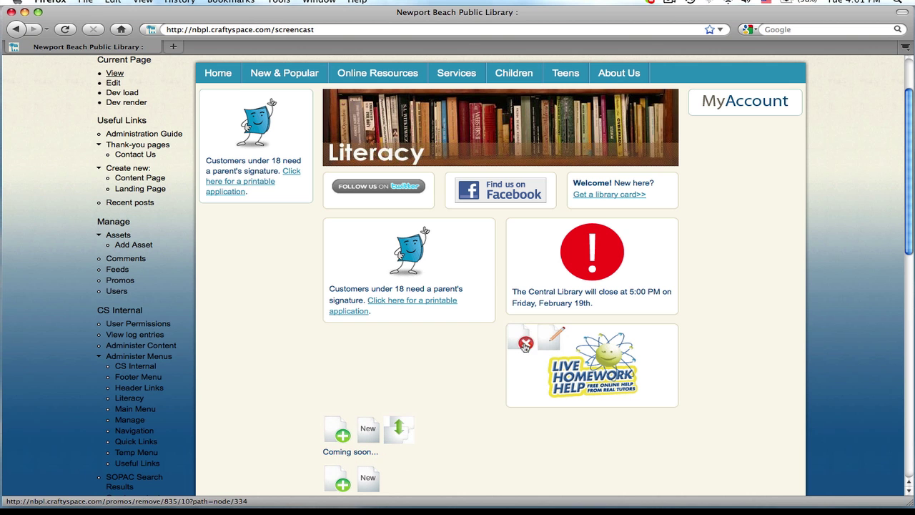
{"action": "left_click", "coordinate": [525, 344]}
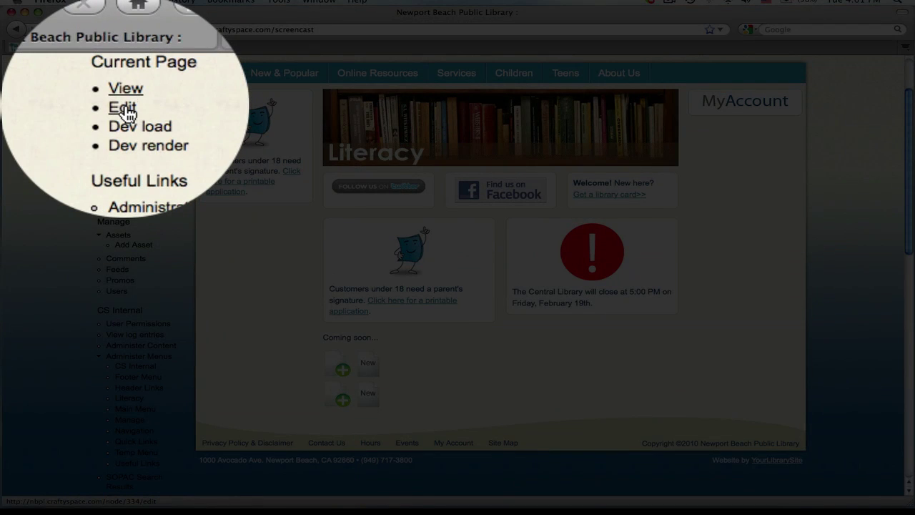
Step: Open the page's edit form and examine its title and the section types available for the Content Body
{"action": "left_click", "coordinate": [111, 82]}
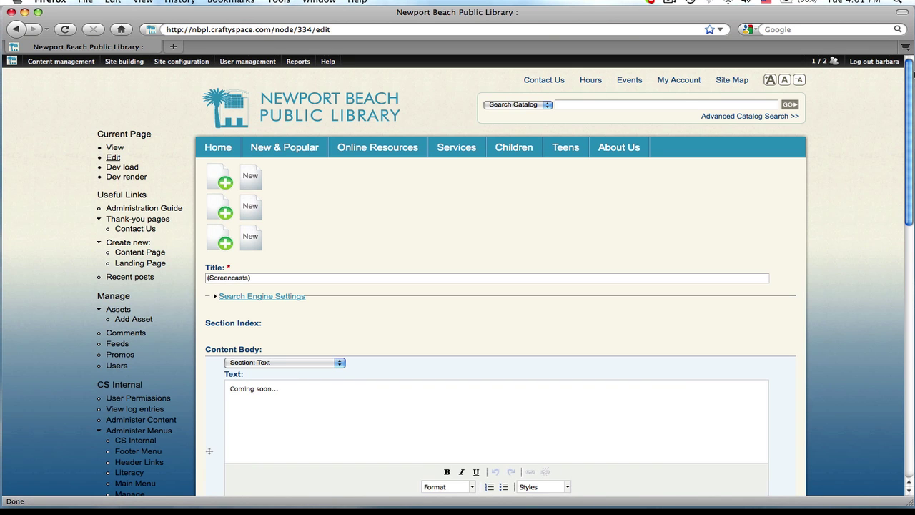
{"action": "left_click_drag", "start_coordinate": [911, 77], "coordinate": [909, 131]}
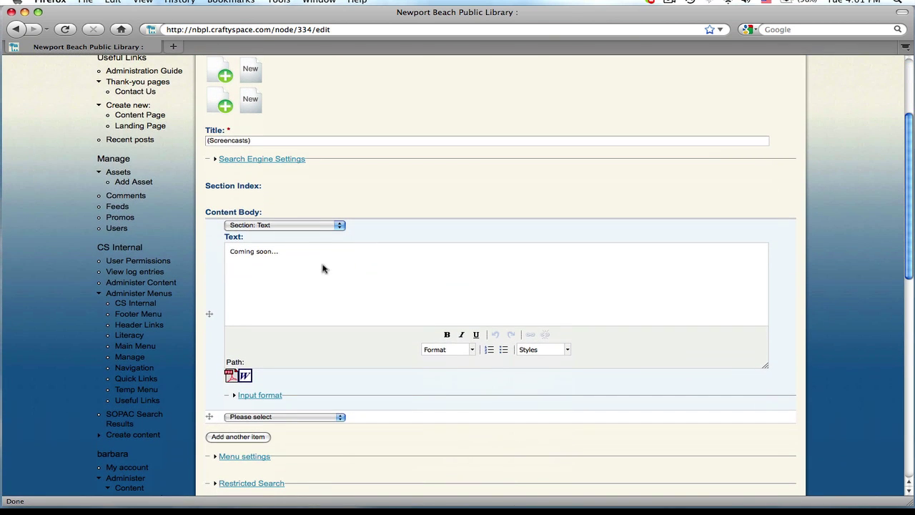
{"action": "left_click", "coordinate": [337, 226]}
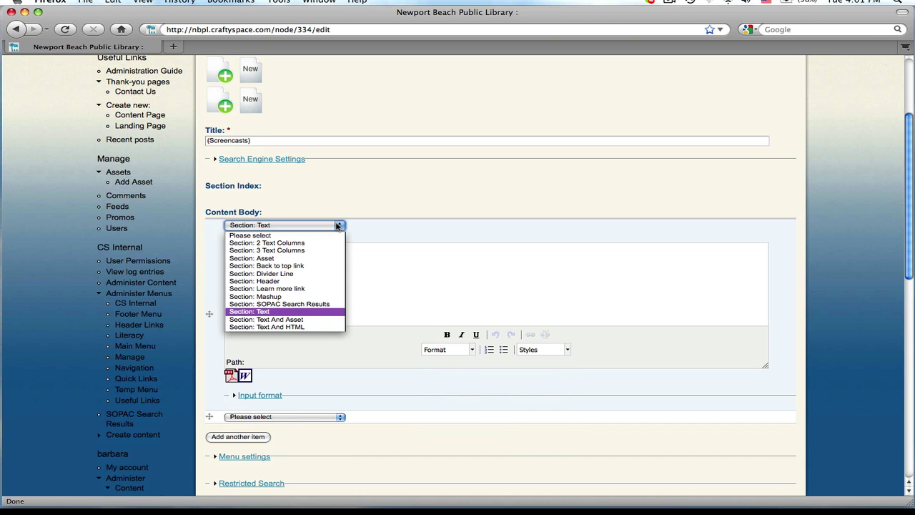
{"action": "left_click", "coordinate": [337, 225]}
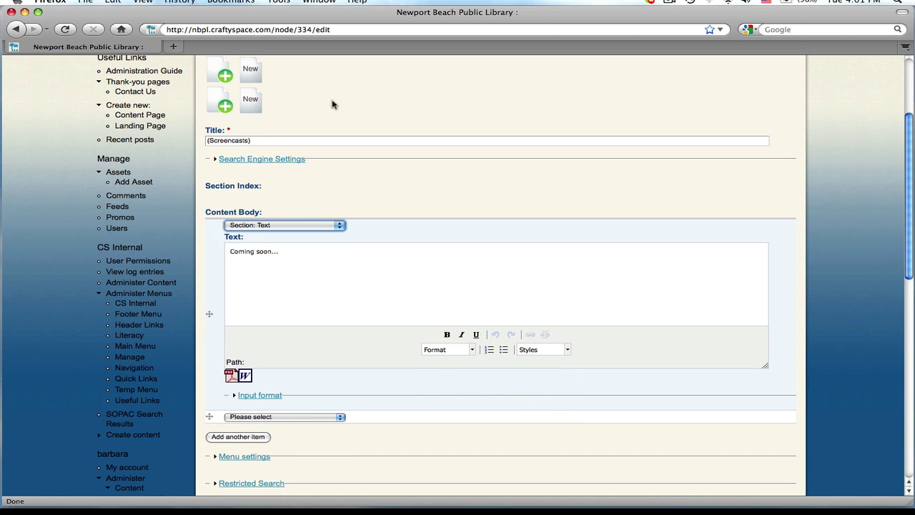
{"action": "left_click_drag", "start_coordinate": [910, 137], "coordinate": [910, 107]}
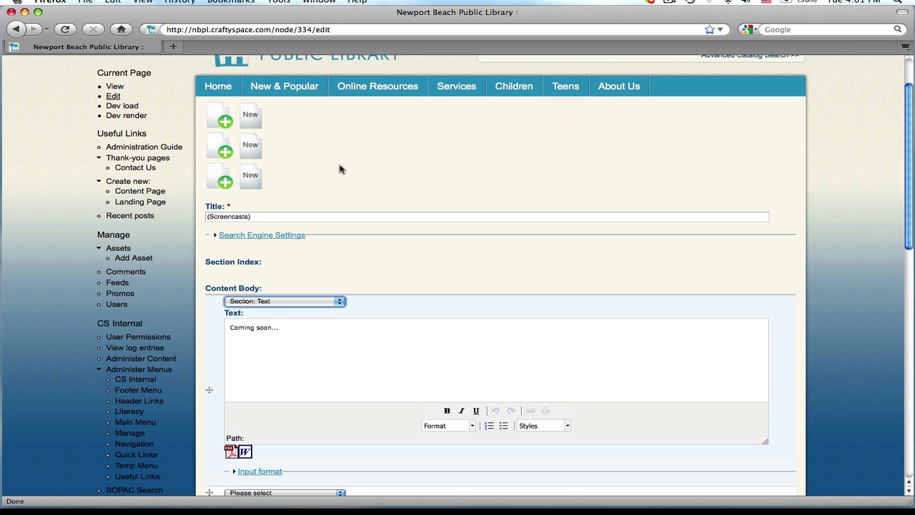
Step: Review the remaining settings on the edit form and return to the page view without saving
{"action": "left_click_drag", "start_coordinate": [906, 139], "coordinate": [906, 296]}
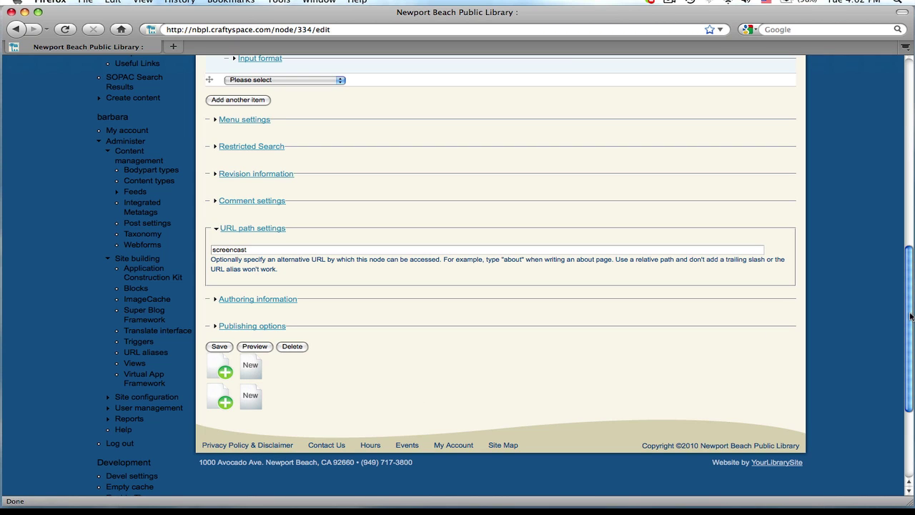
{"action": "left_click_drag", "start_coordinate": [911, 316], "coordinate": [899, 125]}
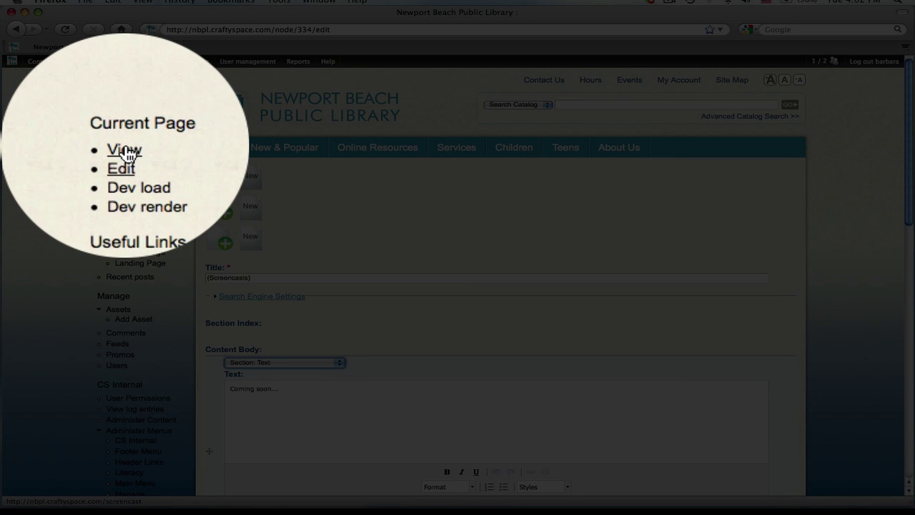
{"action": "left_click", "coordinate": [128, 152]}
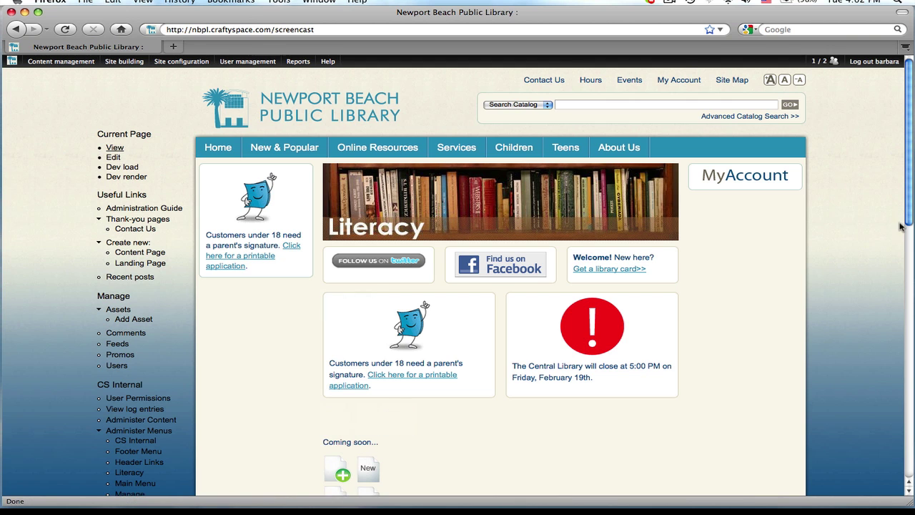
{"action": "scroll", "coordinate": [651, 281], "scroll_direction": "down", "scroll_amount": 5}
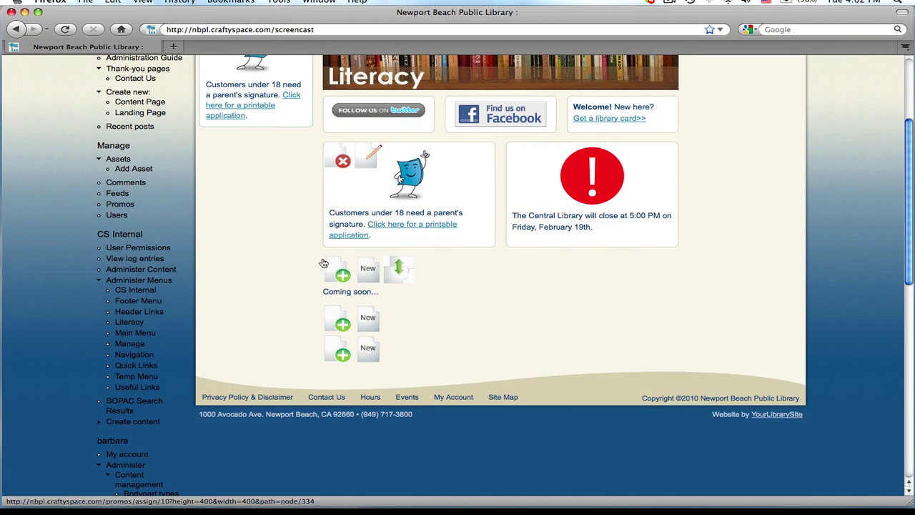